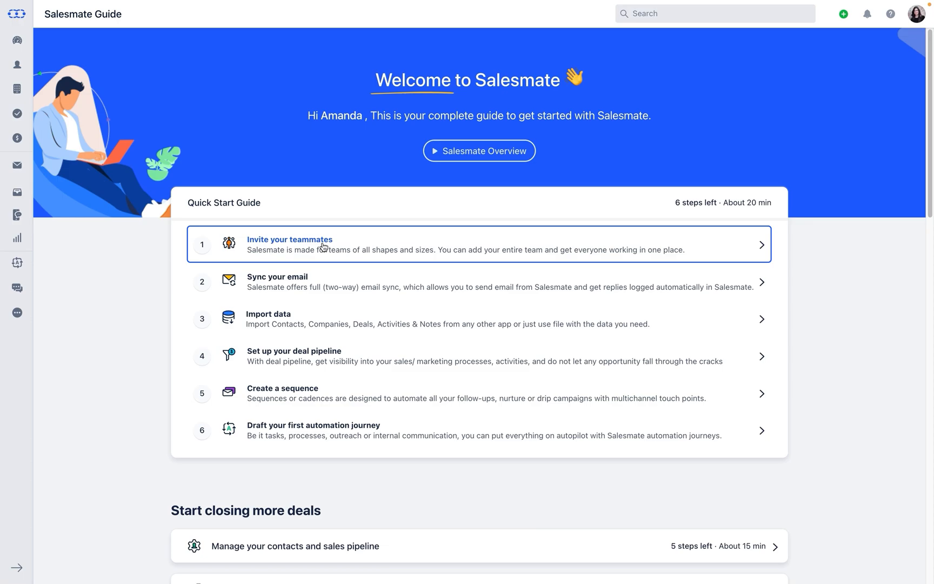
# Send a teammate invitation with the teammate's first name, last name and e-mail address.
pyautogui.click(325, 250)
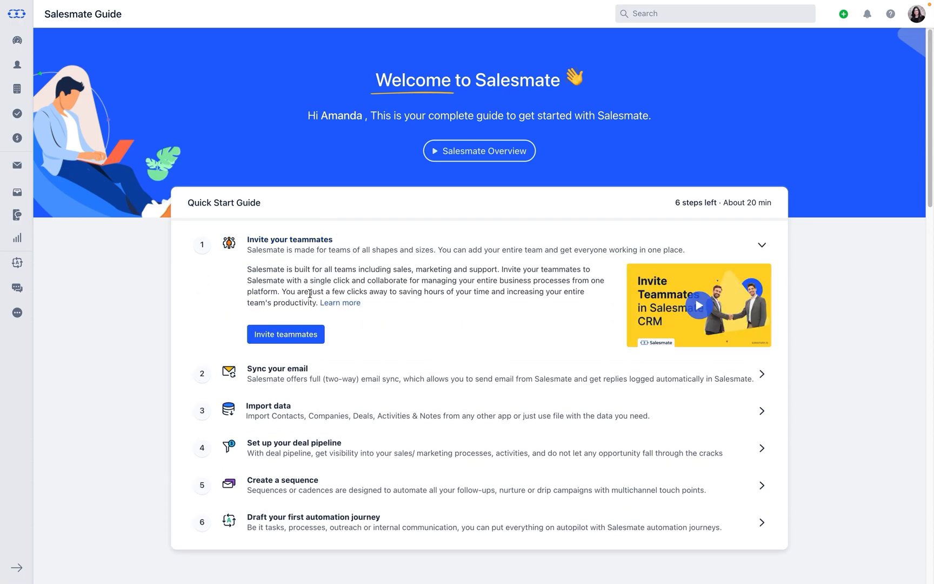
pyautogui.click(306, 335)
pyautogui.press('Tab')
pyautogui.press('Tab')
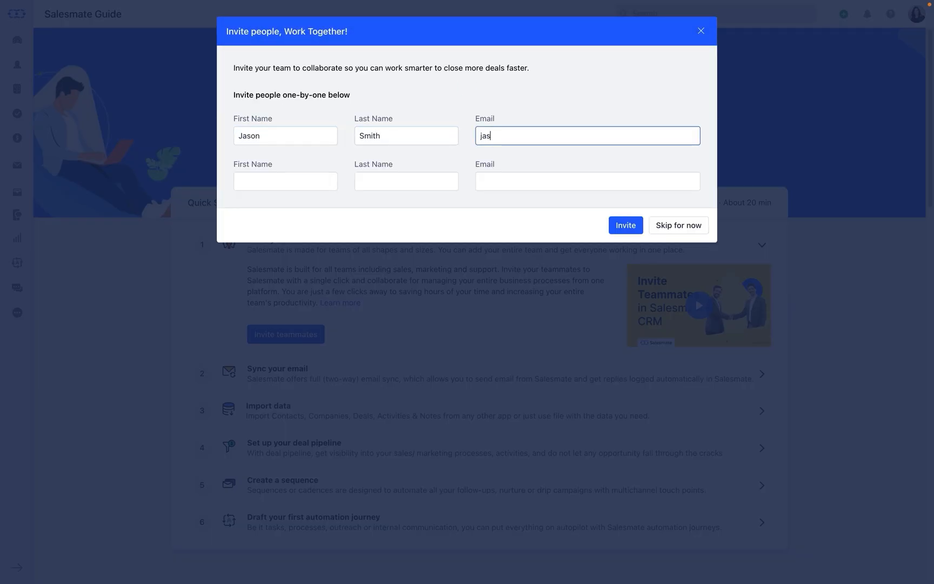
pyautogui.click(615, 227)
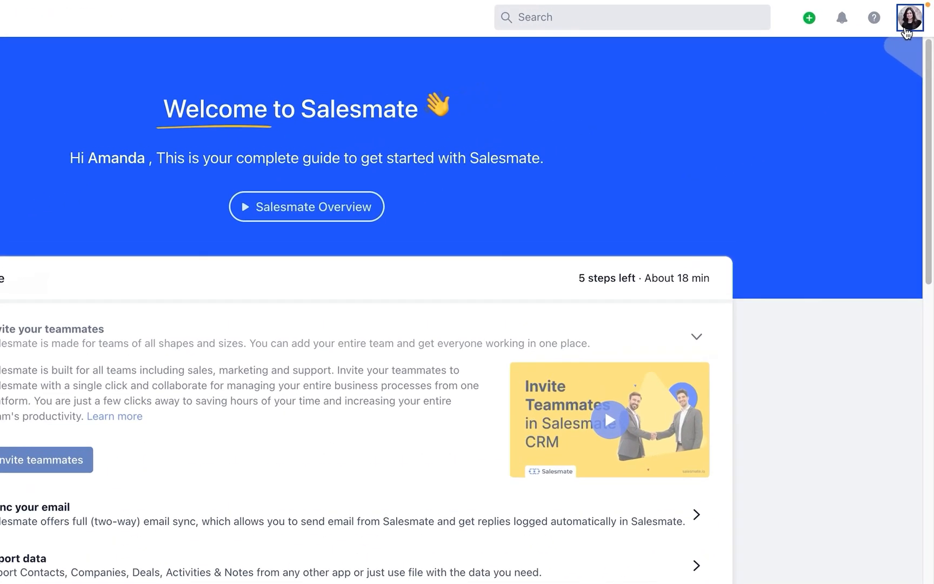
# Go to the Users list in the account Setup.
pyautogui.click(906, 30)
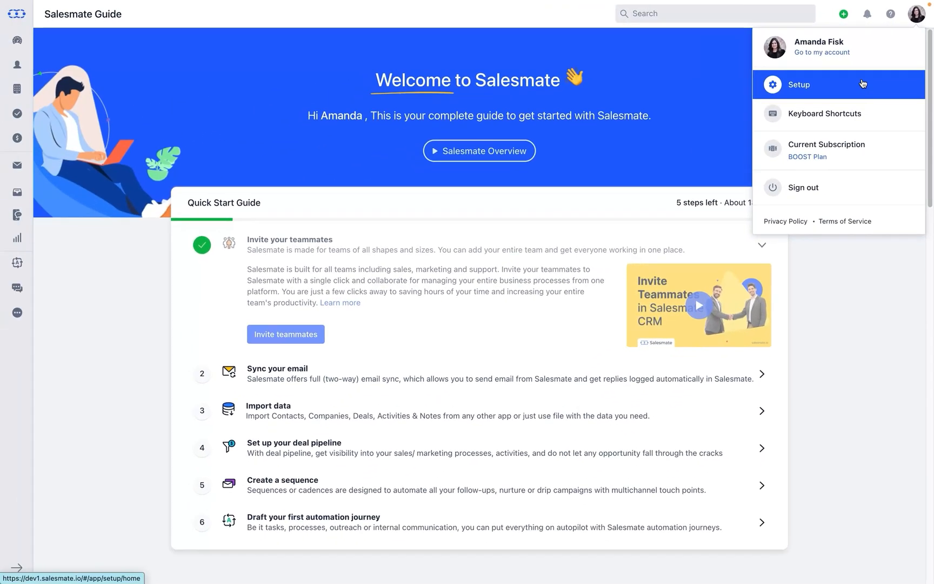
pyautogui.click(827, 124)
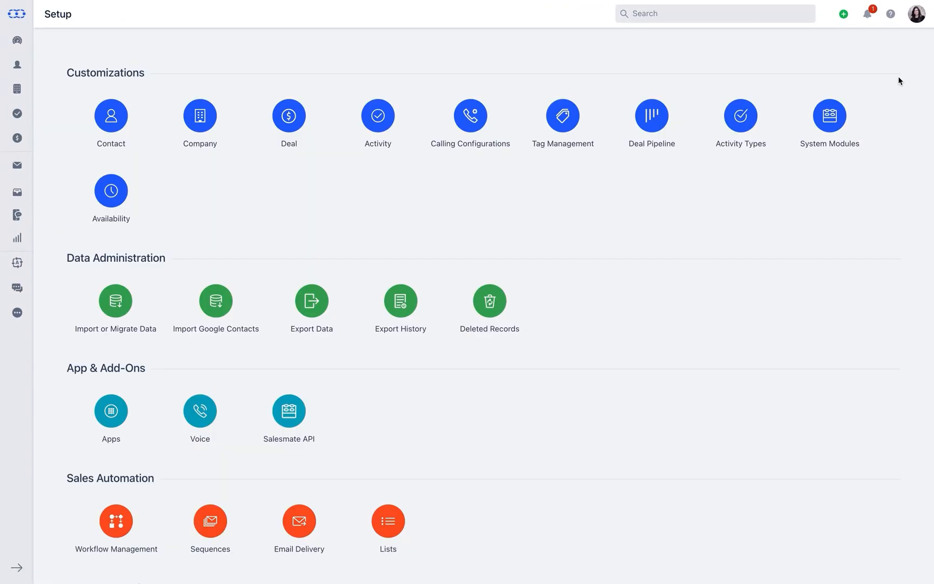
pyautogui.scroll(-5, 898, 80)
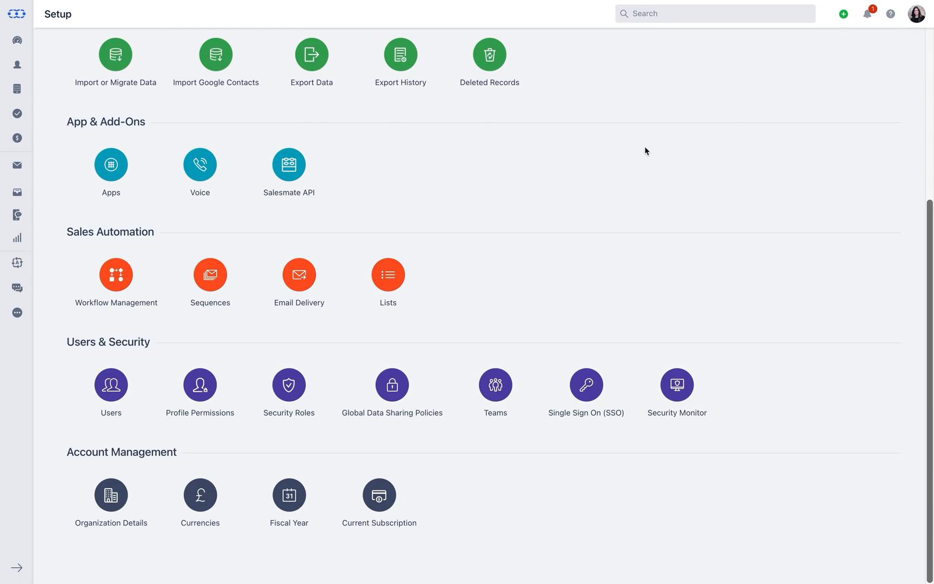
pyautogui.click(124, 392)
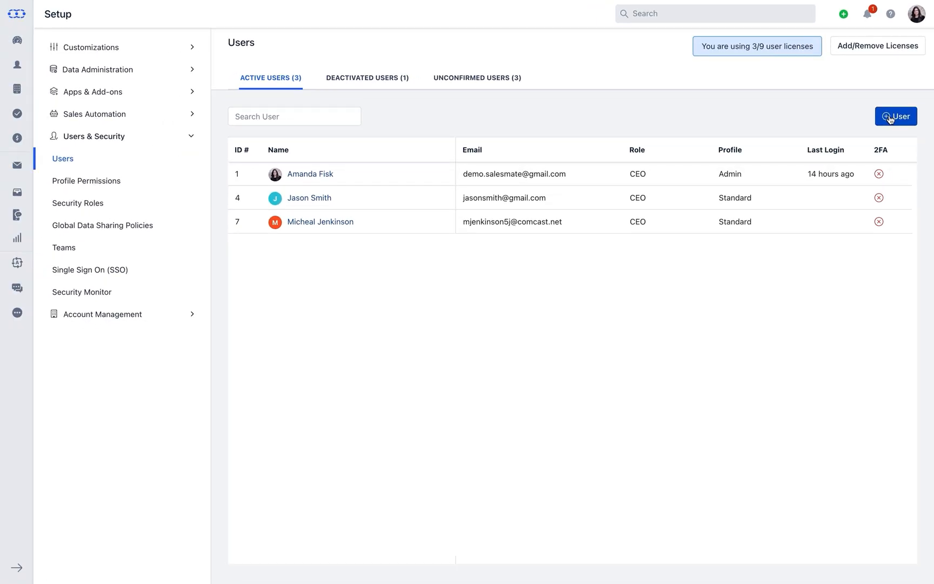
# Add a new user with name, e-mail and mobile number, assigned the Standard profile.
pyautogui.click(893, 117)
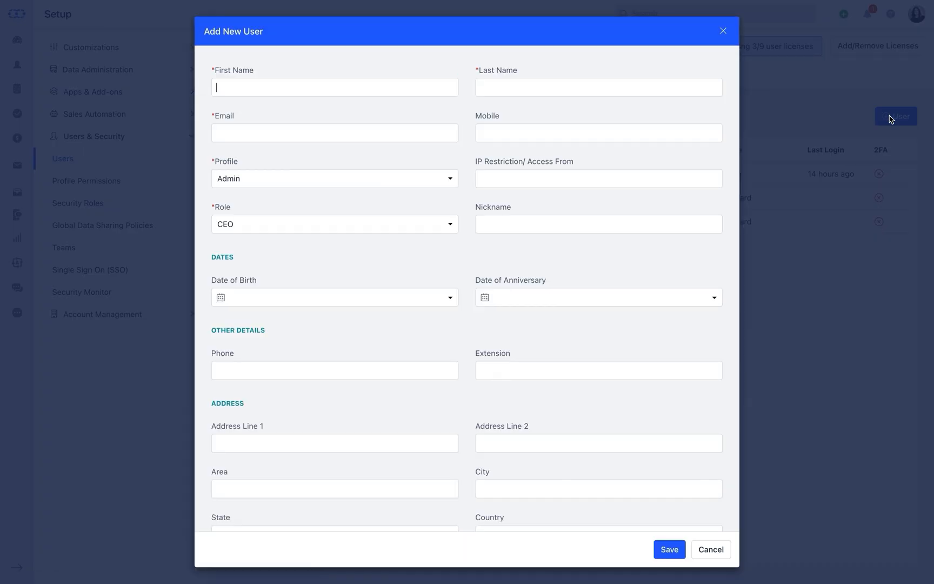
pyautogui.press('Tab')
pyautogui.press('Tab')
pyautogui.press('Tab')
pyautogui.click(425, 226)
pyautogui.click(662, 547)
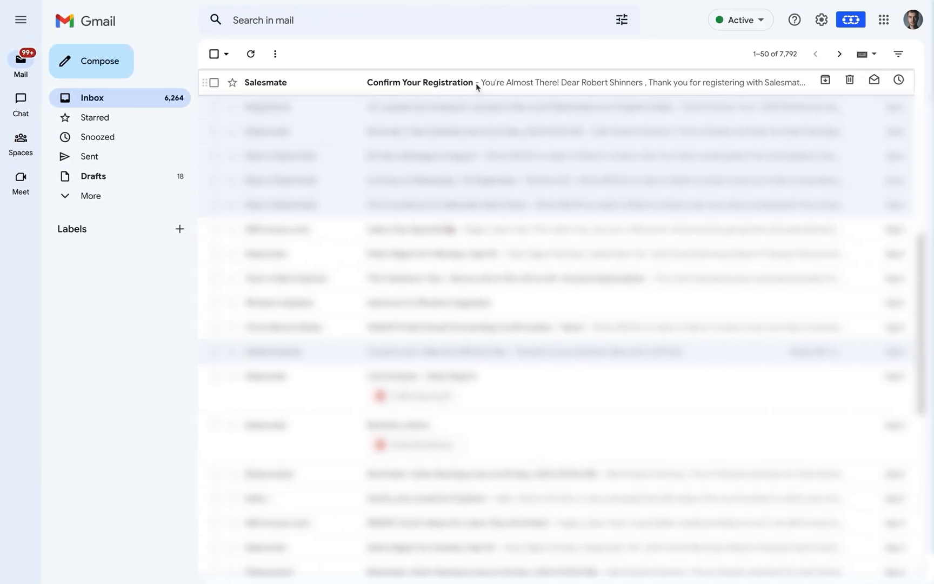
# Activate the new user via the Gmail confirmation link with a password, then read the welcome email.
pyautogui.click(475, 83)
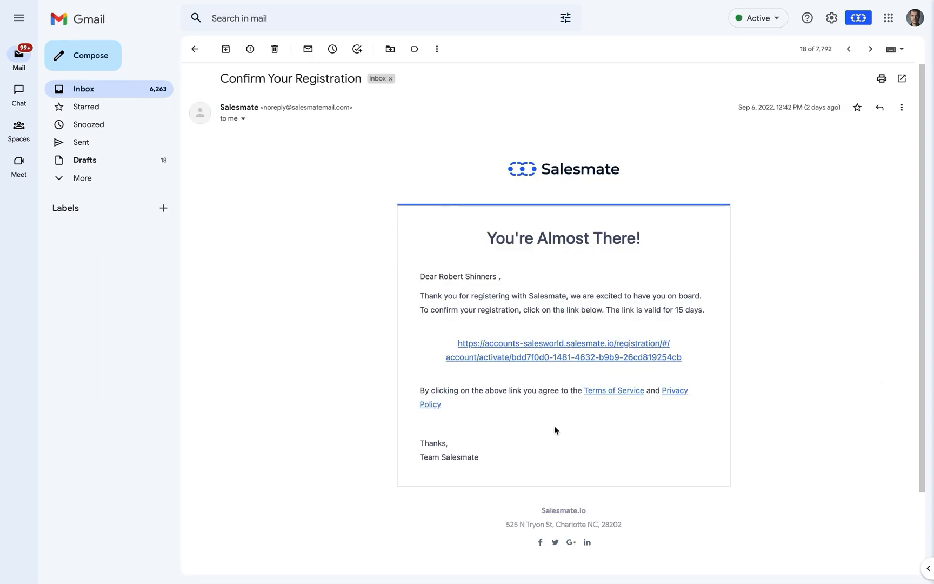
pyautogui.click(537, 358)
pyautogui.write('********')
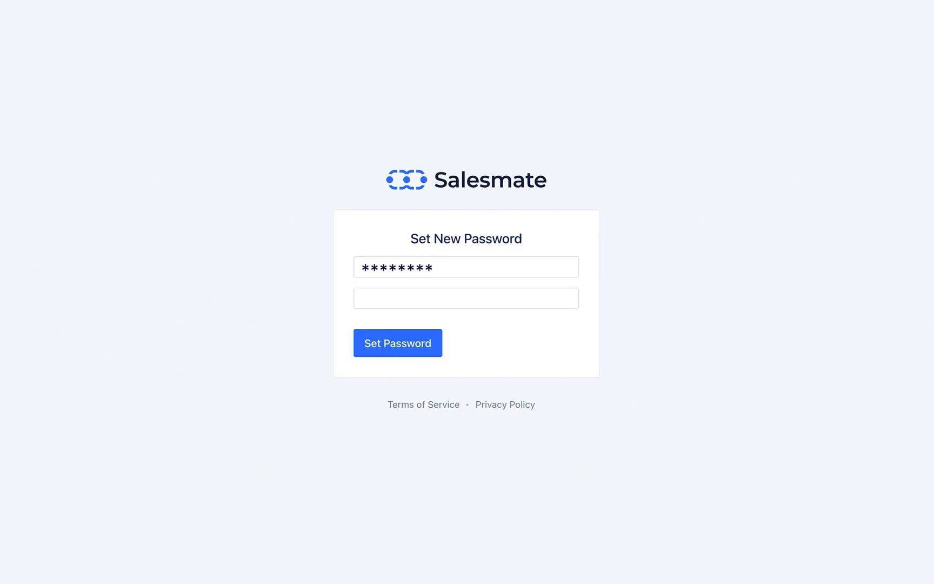
pyautogui.press('Tab')
pyautogui.write('********')
pyautogui.click(402, 348)
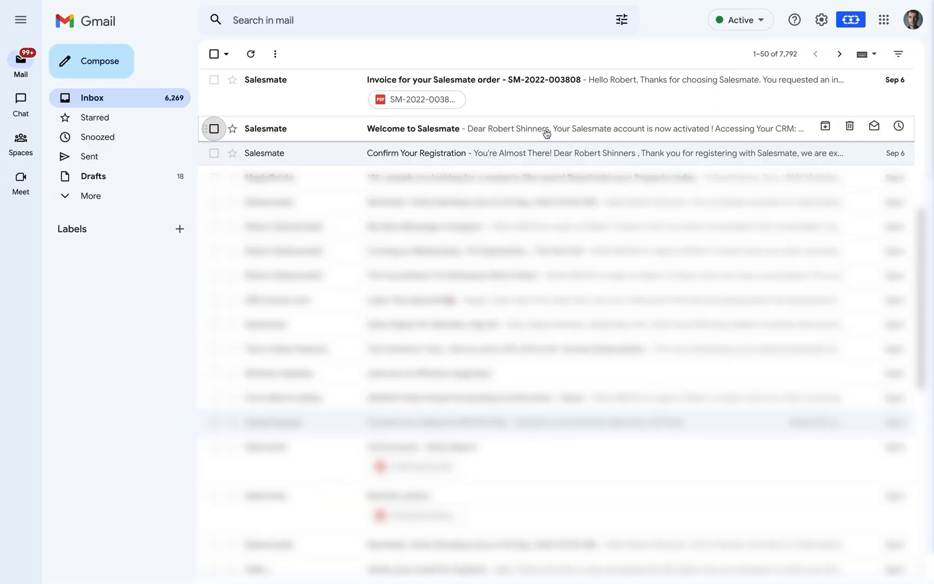
pyautogui.click(546, 132)
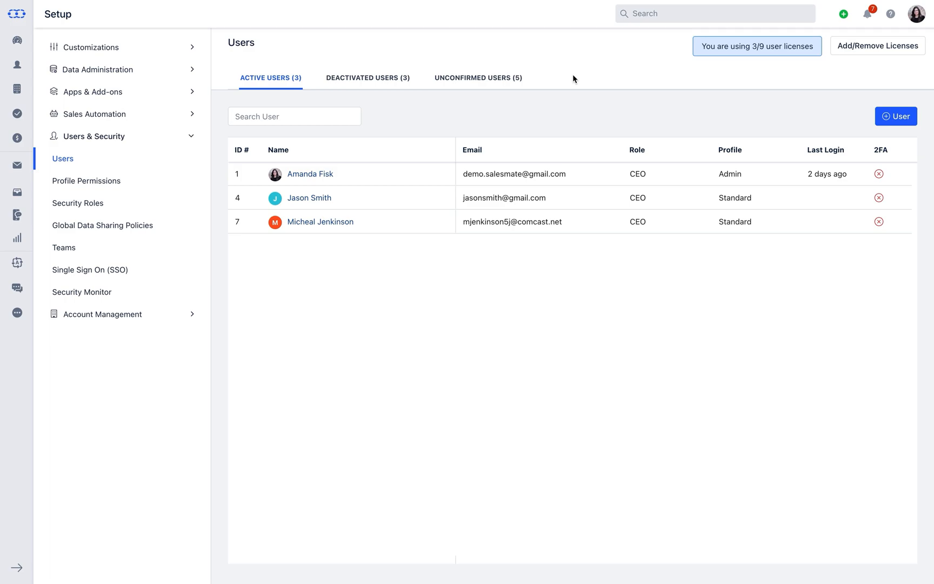
# Open Profile Permissions under Users & Security in Setup.
pyautogui.click(917, 18)
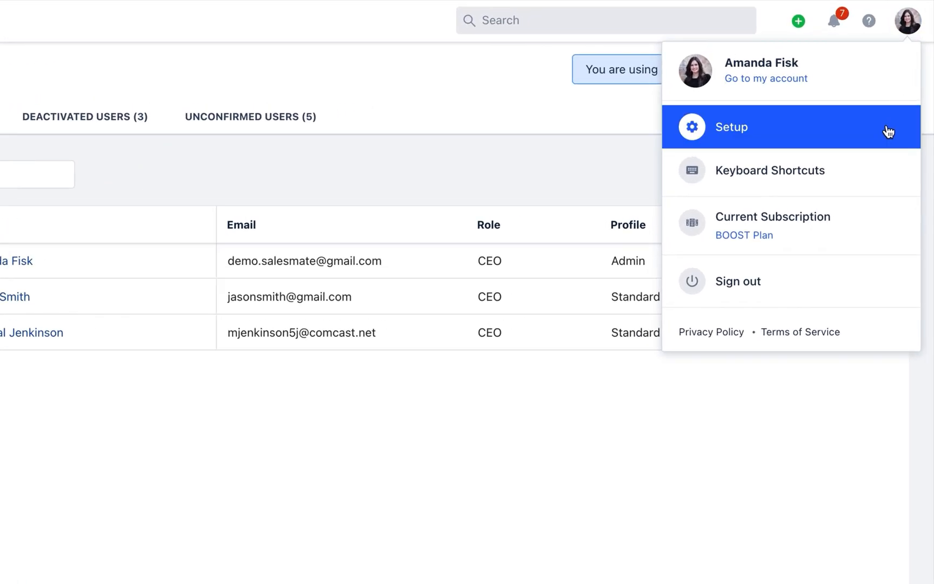
pyautogui.click(888, 131)
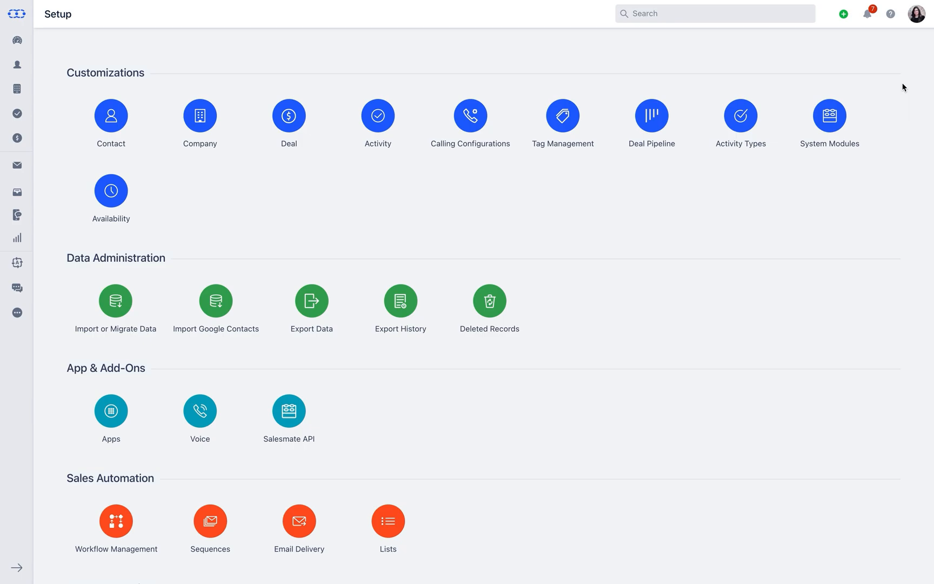
pyautogui.scroll(-5, 902, 86)
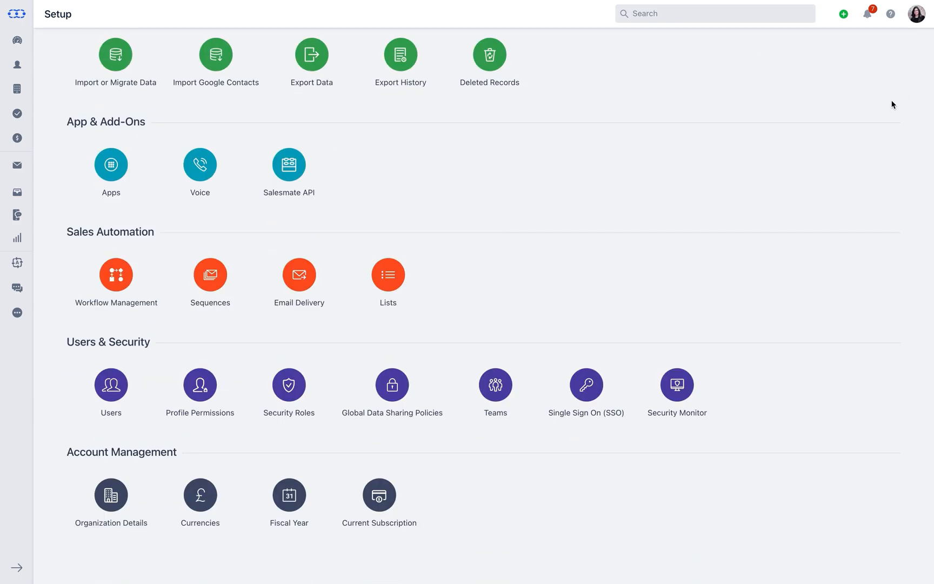
pyautogui.click(209, 417)
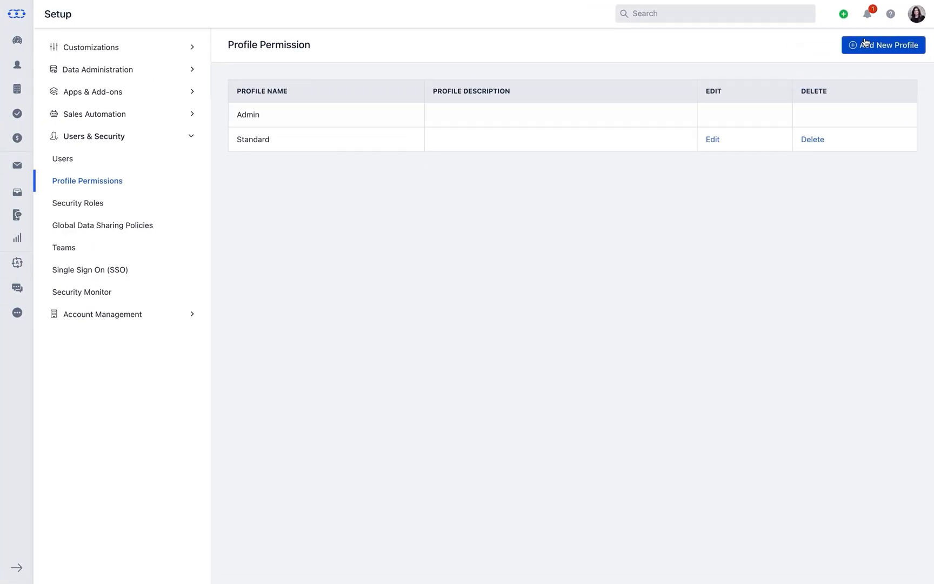
# Add a 'Marketing Team' profile cloned from Standard, described as 'US Marketing Team'.
pyautogui.click(831, 63)
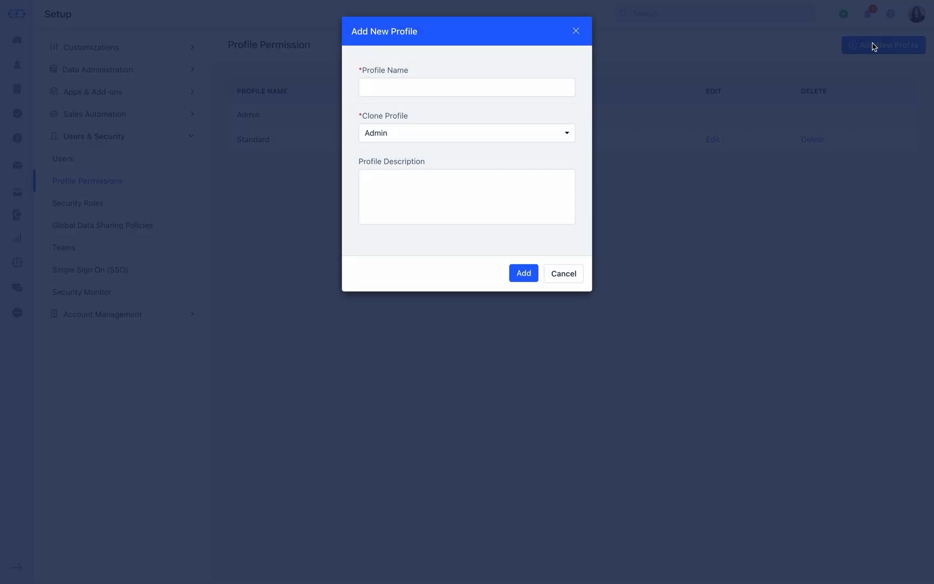
pyautogui.click(565, 81)
pyautogui.write('Marketing Team')
pyautogui.click(568, 133)
pyautogui.click(563, 169)
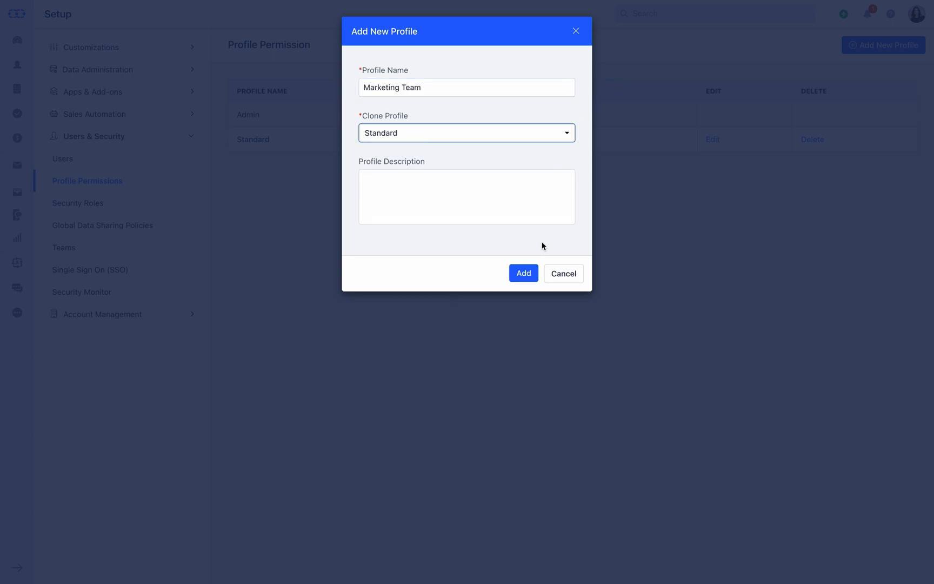
pyautogui.click(533, 272)
pyautogui.click(496, 189)
pyautogui.write('US Marketing Team')
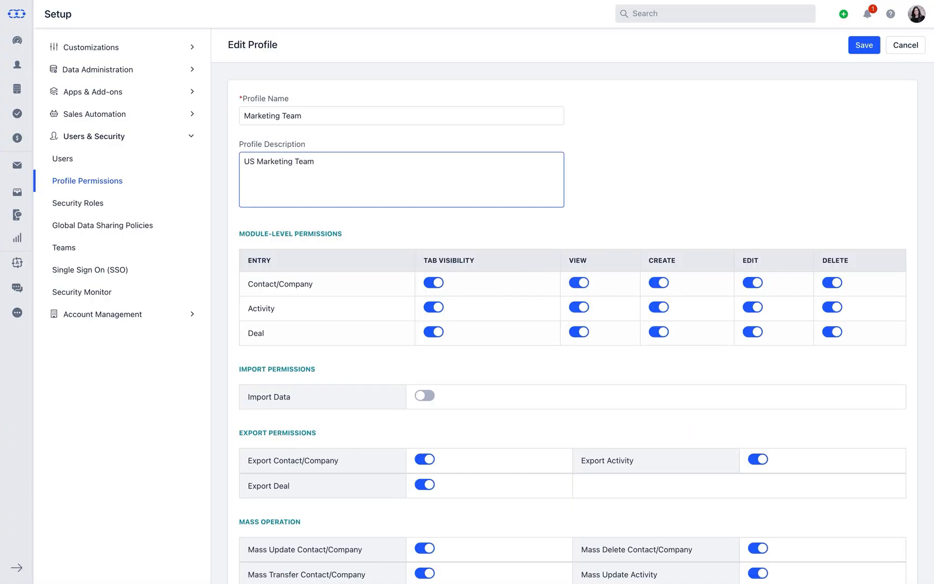
pyautogui.click(593, 189)
pyautogui.scroll(-3, 593, 189)
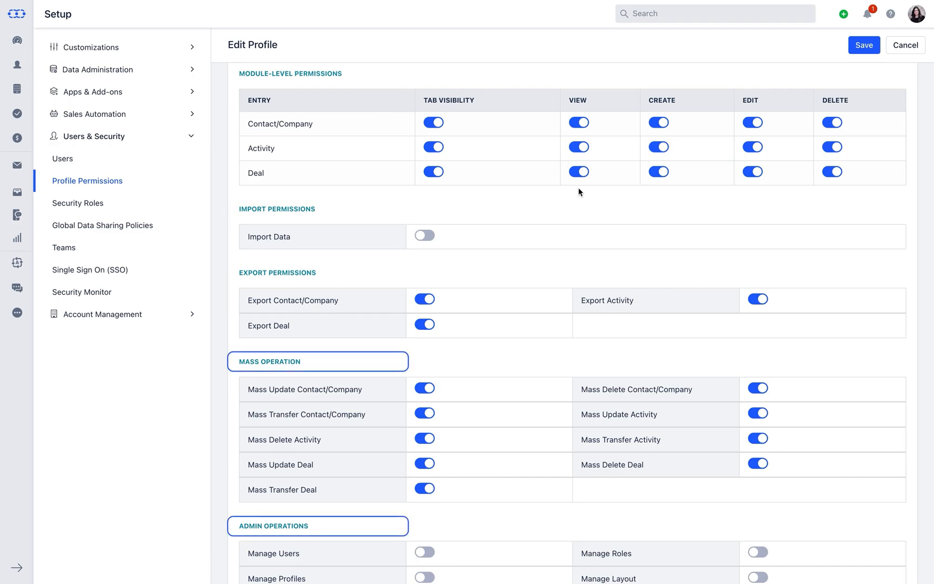
pyautogui.scroll(-5, 578, 192)
pyautogui.scroll(-6, 578, 192)
pyautogui.scroll(-1, 578, 192)
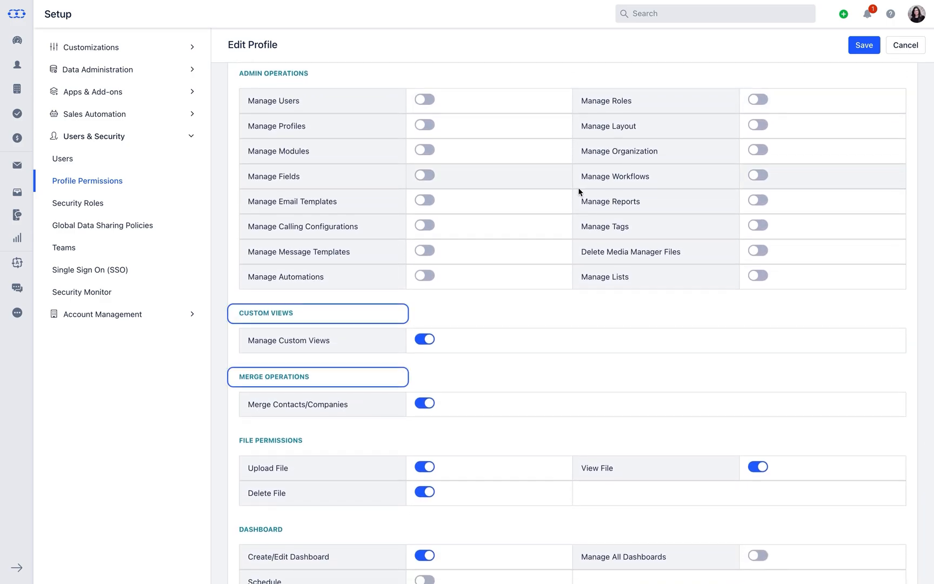
pyautogui.scroll(-1, 571, 309)
pyautogui.scroll(-5, 571, 313)
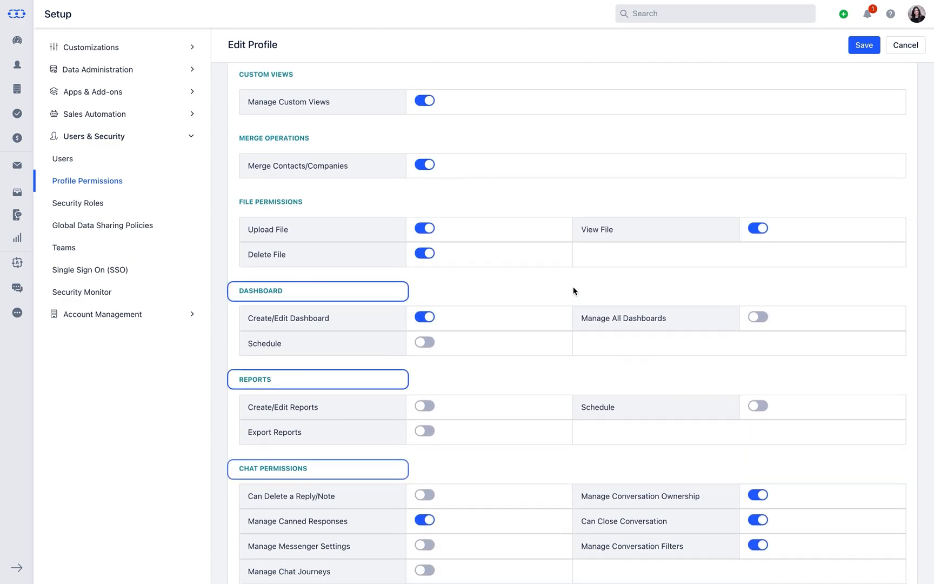
pyautogui.scroll(-4, 573, 291)
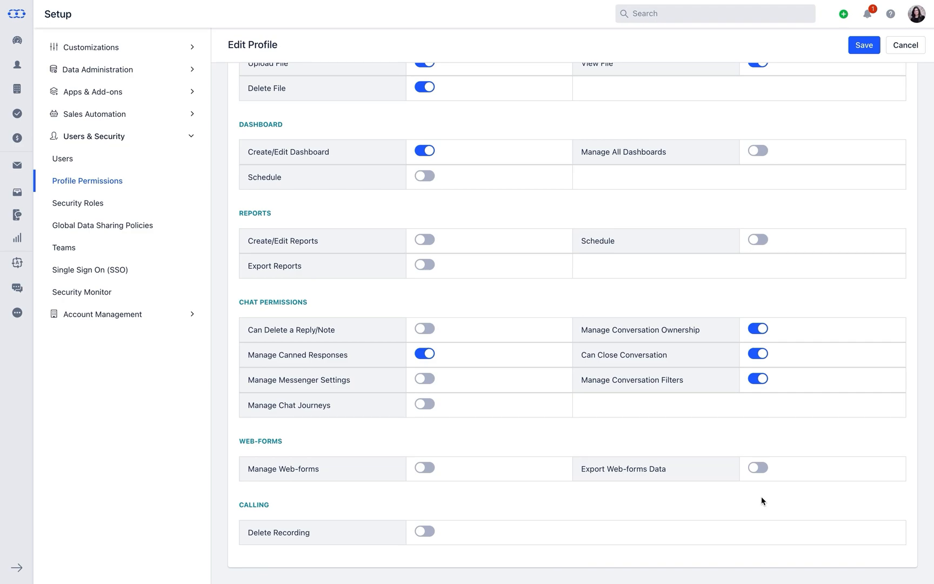
# Open Security Roles to view the hierarchy with Sales Manager under CEO.
pyautogui.click(106, 204)
pyautogui.moveTo(287, 122)
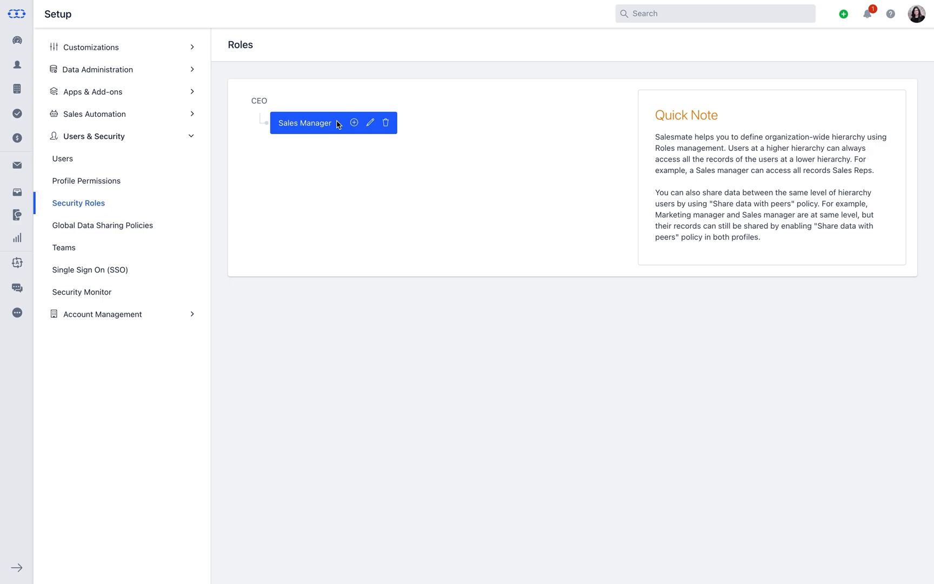
# Add a 'Sales Rep' role under Sales Manager with description 'US Sales Team'.
pyautogui.click(354, 122)
pyautogui.click(346, 76)
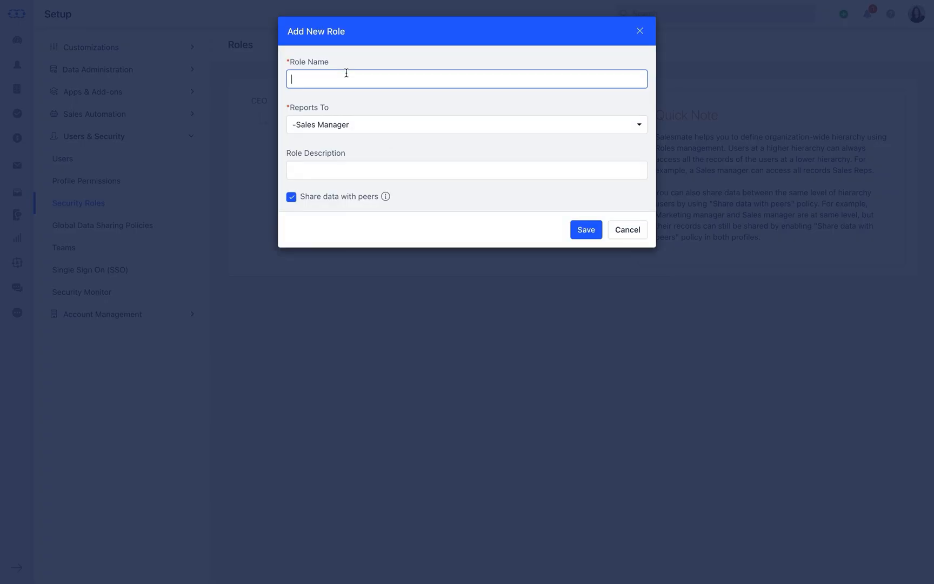
pyautogui.write('Sales Rep')
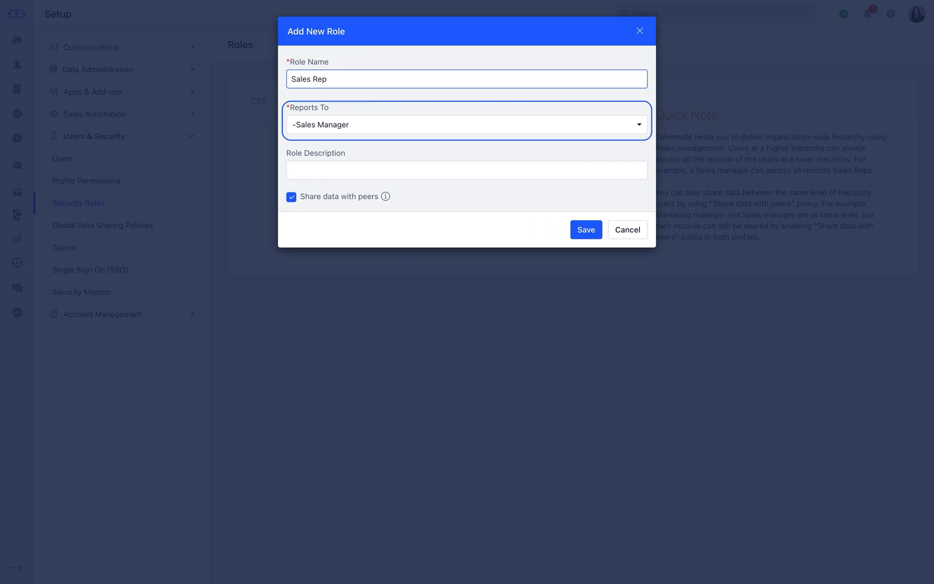
pyautogui.click(327, 166)
pyautogui.write('U')
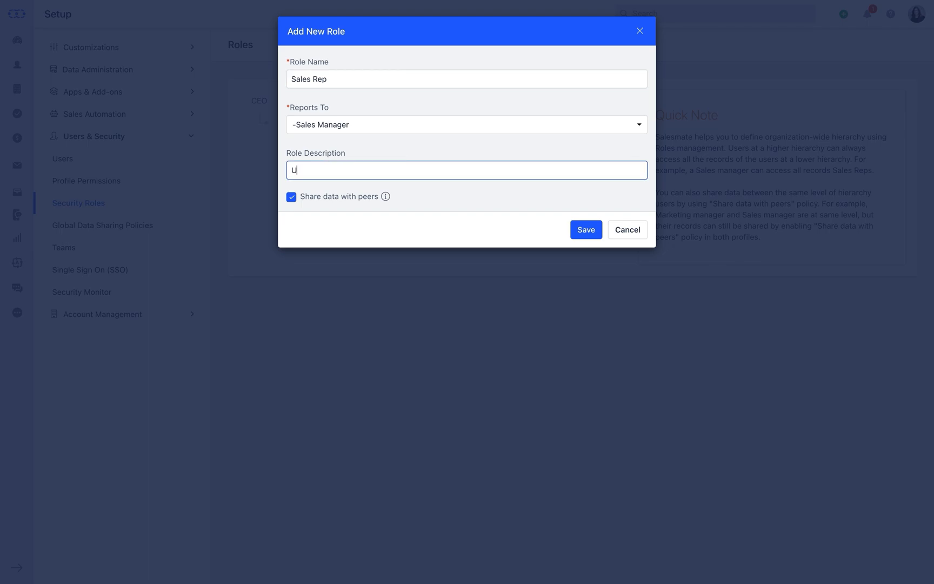
pyautogui.write('S Sales Team')
pyautogui.click(583, 231)
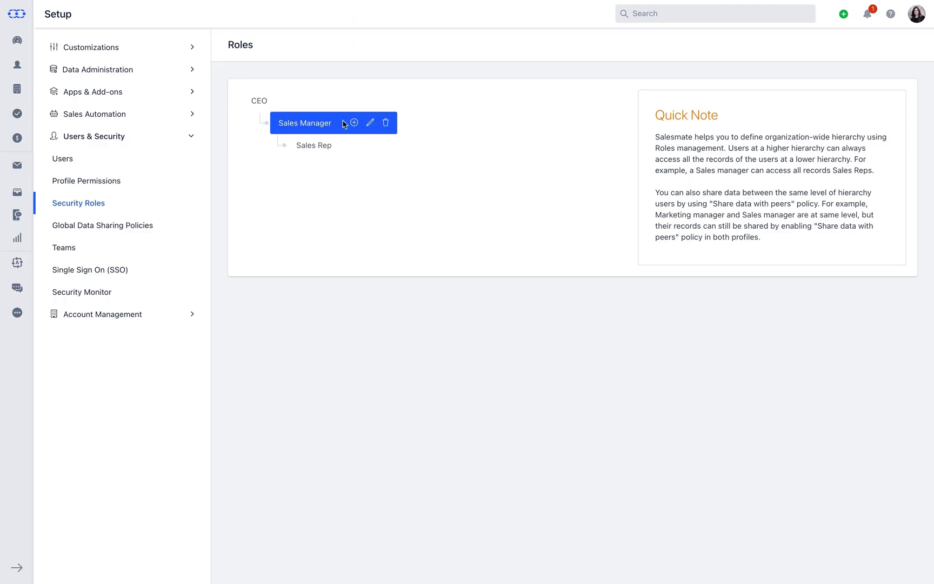
# Add a 'Support Manager' role reporting to CEO.
pyautogui.click(288, 101)
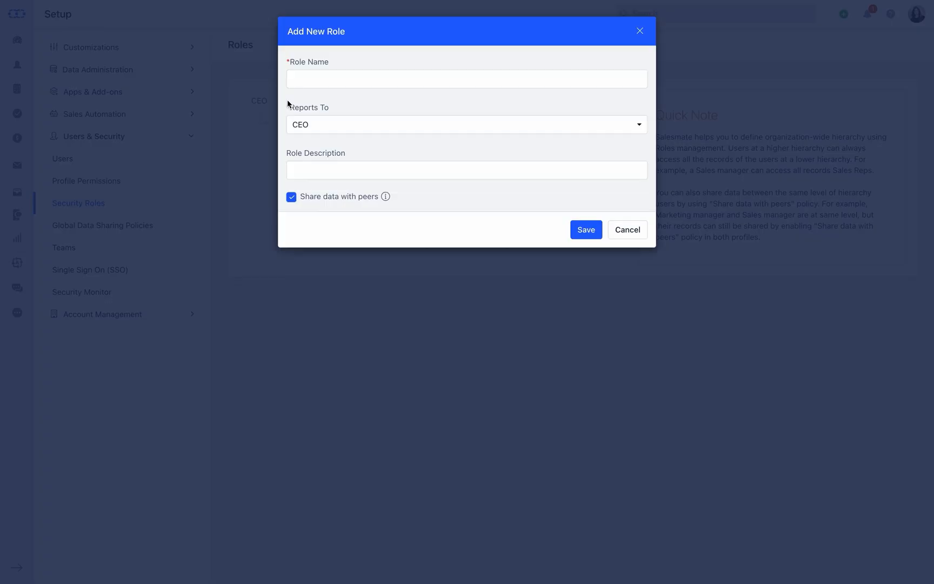
pyautogui.click(303, 80)
pyautogui.write('Support Manager')
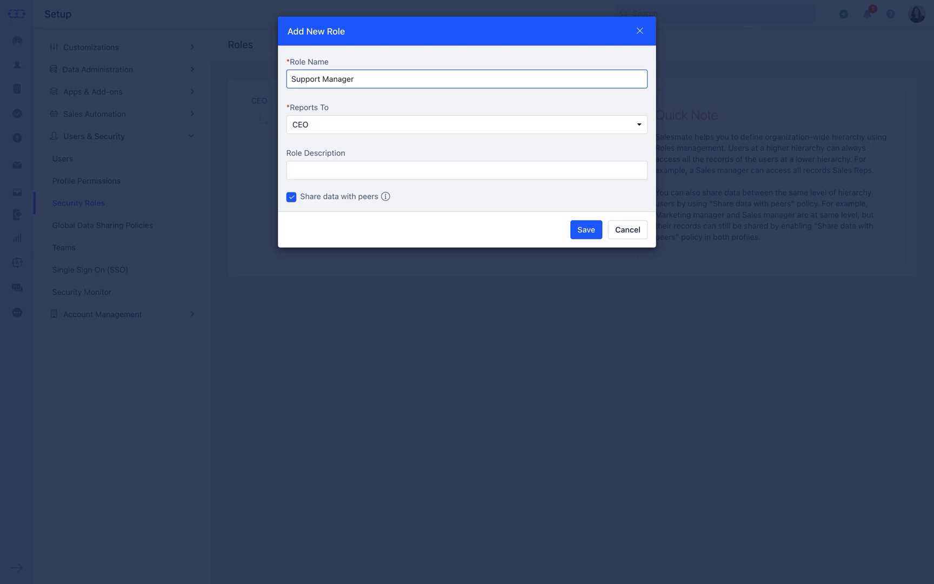
pyautogui.click(579, 231)
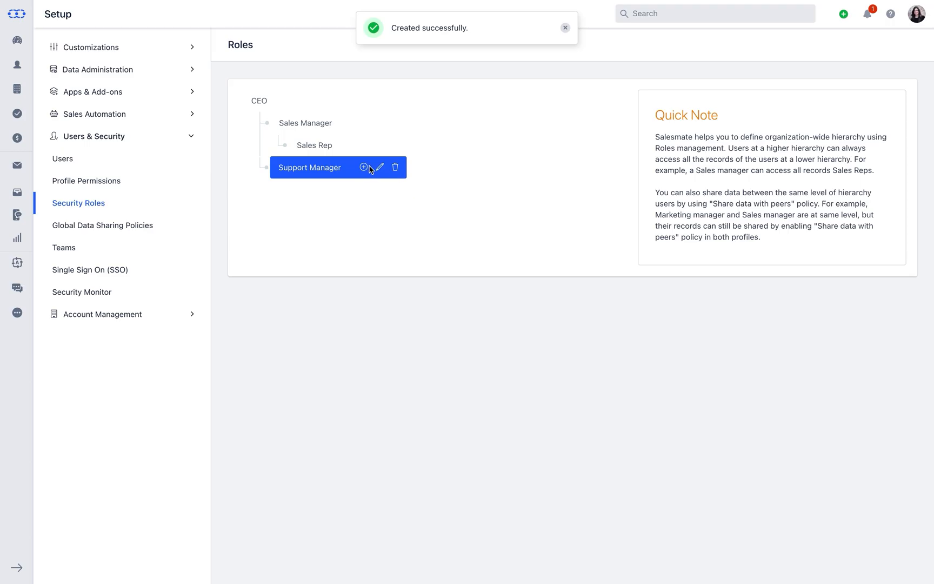
# Add 'Executive' and 'Content Writer' roles reporting to Support Manager.
pyautogui.click(363, 167)
pyautogui.write('Executive')
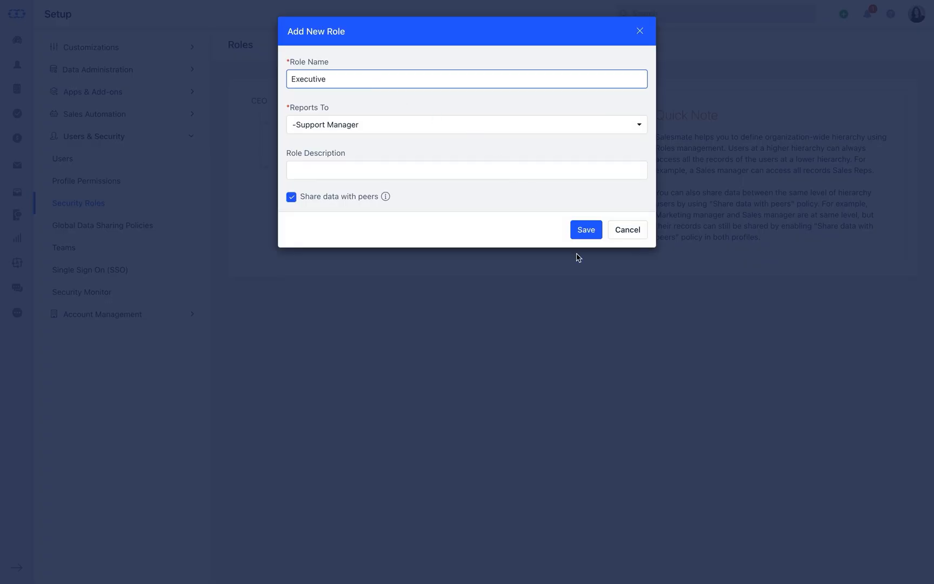
pyautogui.click(581, 230)
pyautogui.click(360, 167)
pyautogui.click(367, 81)
pyautogui.write('Content Writer')
pyautogui.click(581, 229)
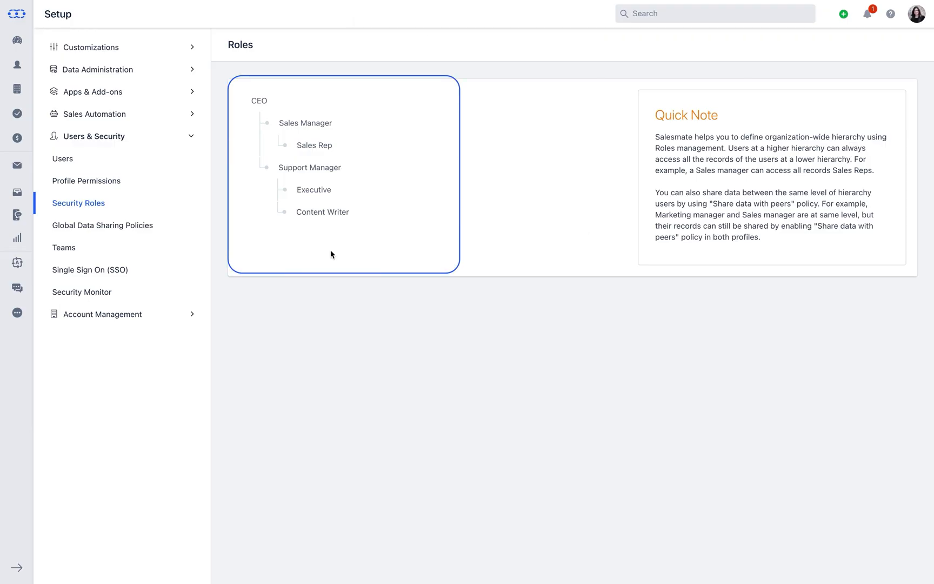
# Open Global Data Sharing Policies and view the Contact sharing options.
pyautogui.click(169, 230)
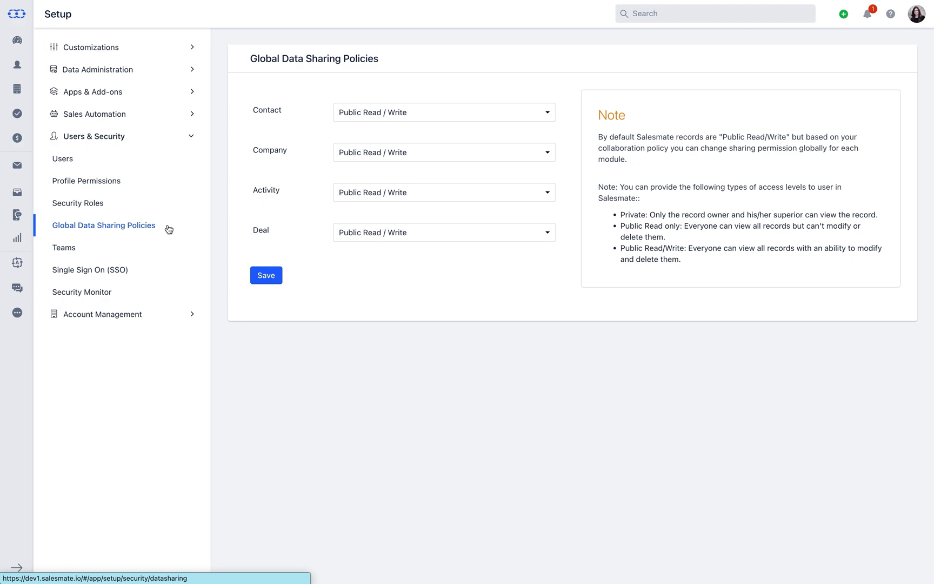
pyautogui.click(416, 111)
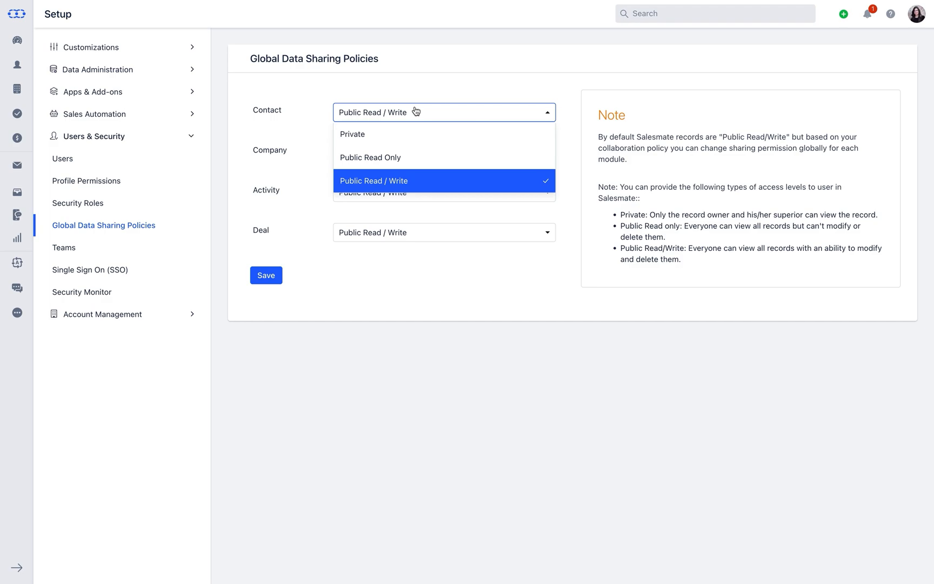
# Set Deal sharing to Public Read Only and save, leaving Contact unchanged.
pyautogui.click(416, 111)
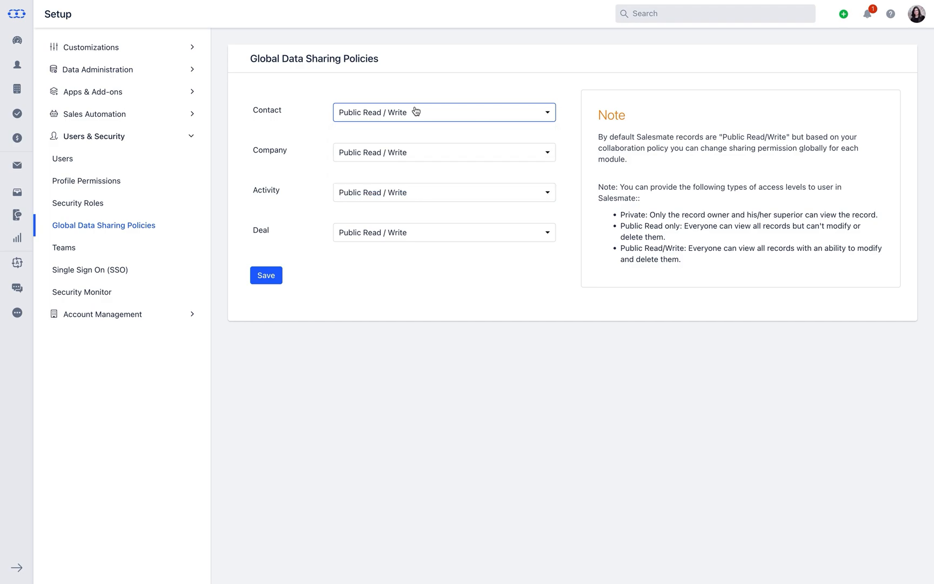
pyautogui.click(416, 236)
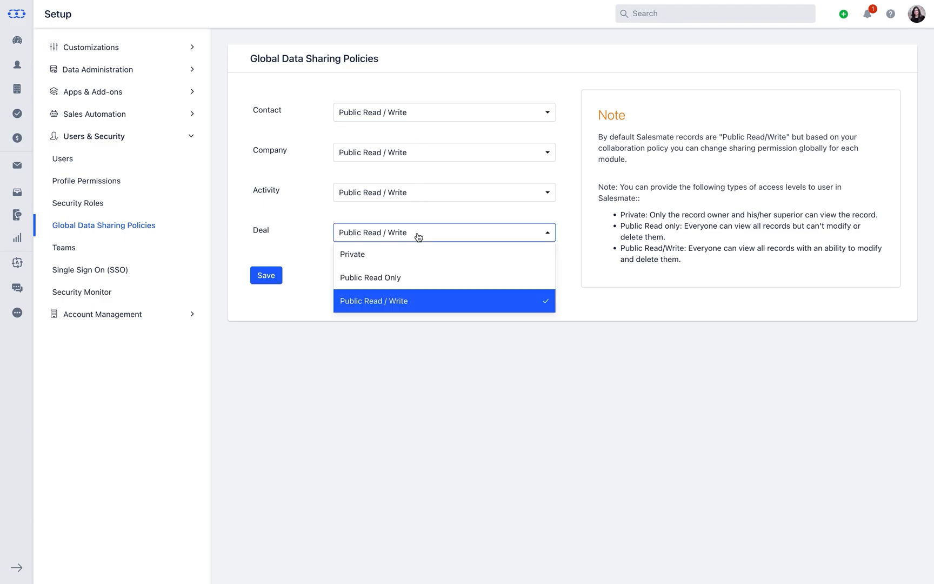
pyautogui.click(413, 276)
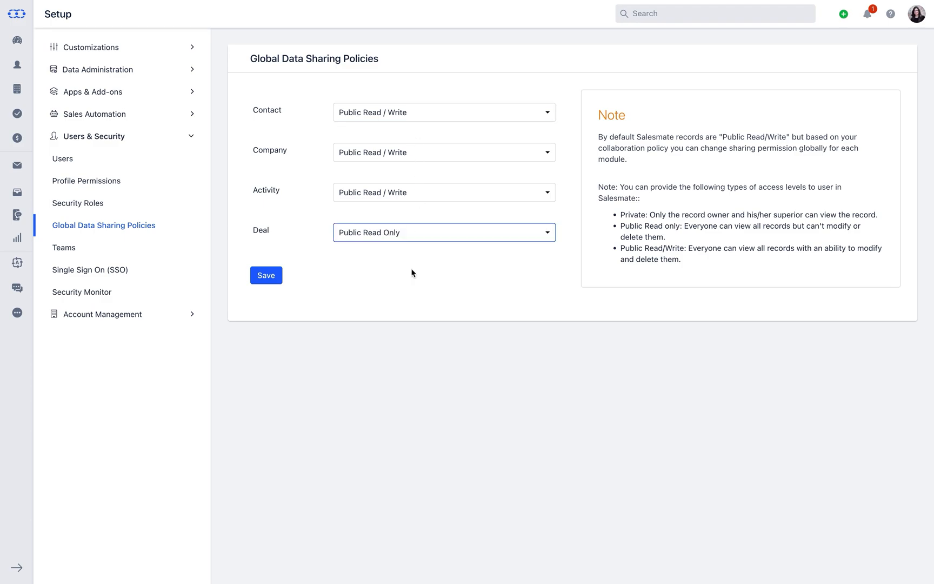
pyautogui.click(271, 278)
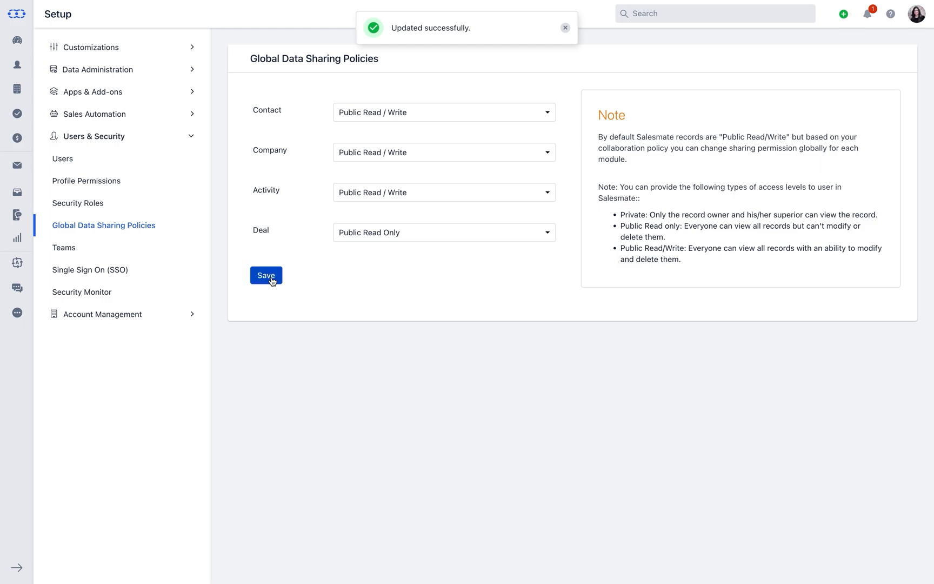